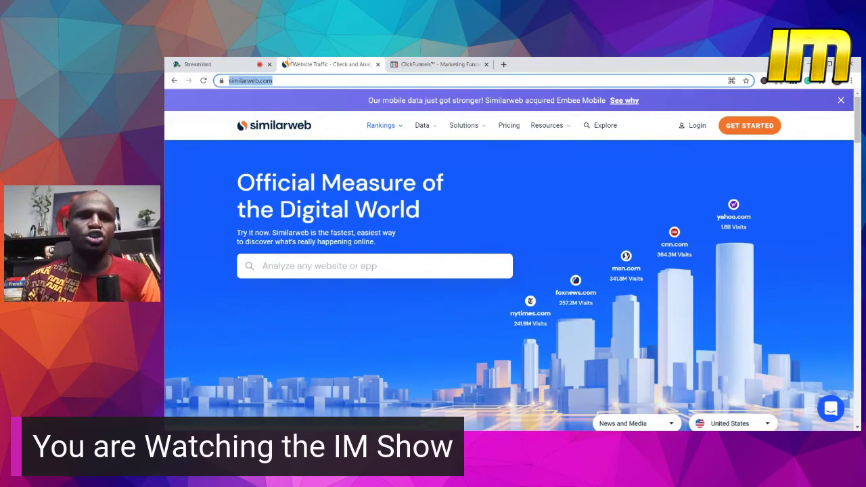
click(197, 65)
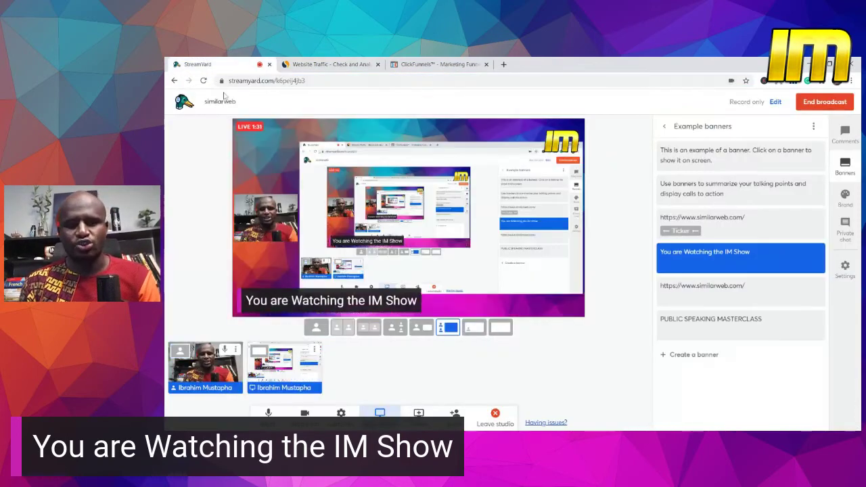
click(737, 289)
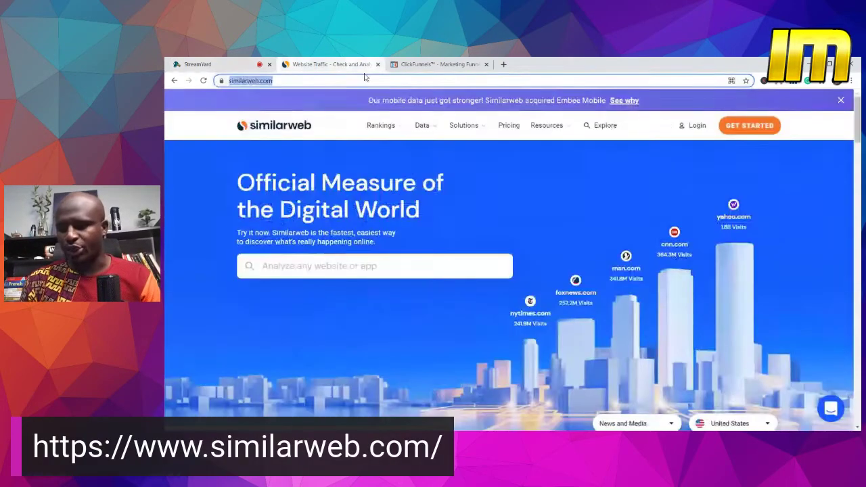
click(328, 64)
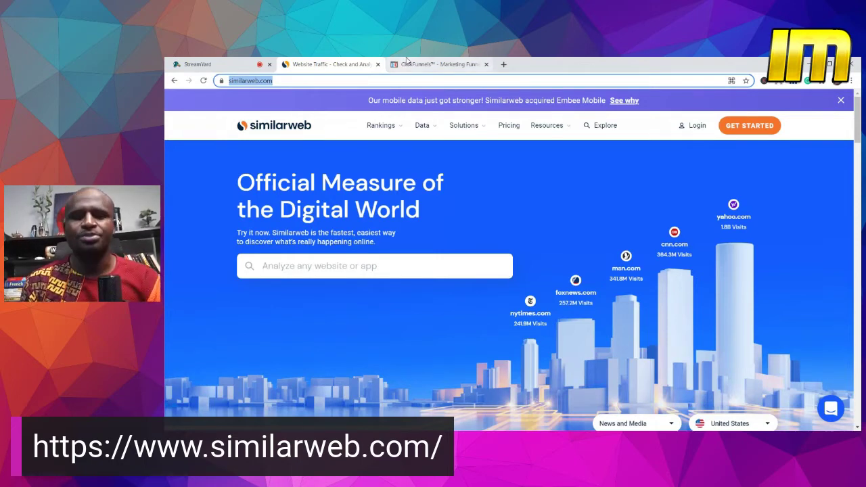
Search Google for convertkit in a new browser tab.
click(503, 65)
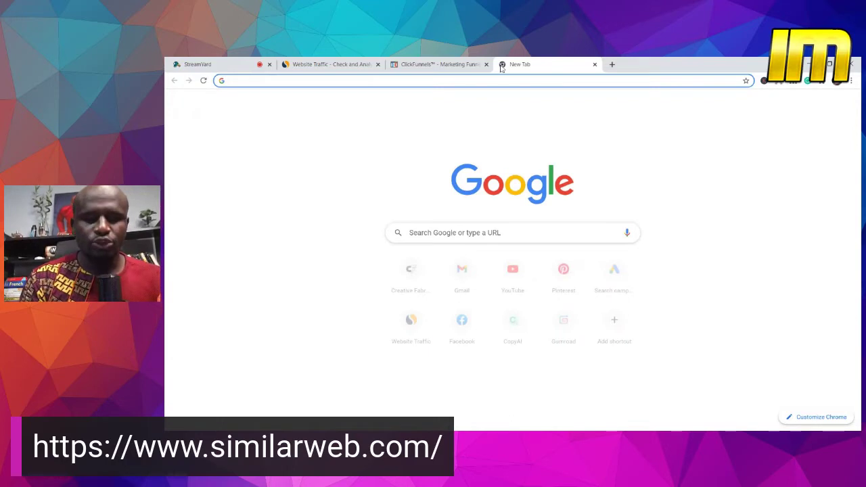
text(con)
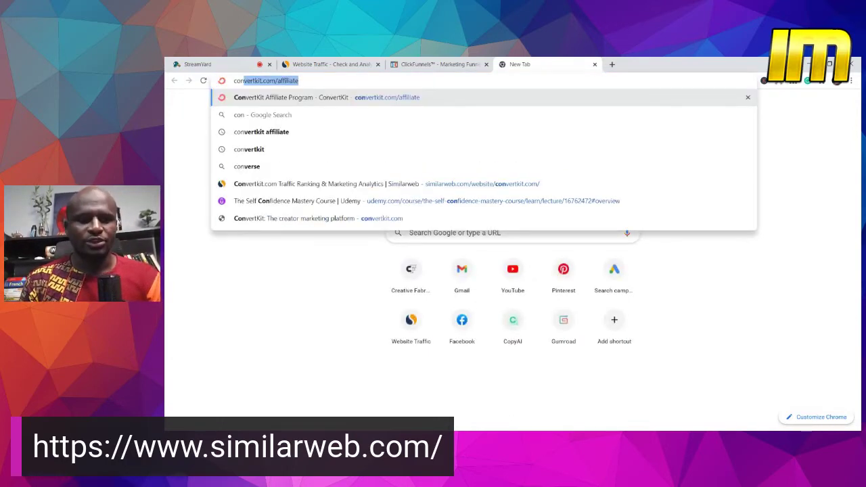
click(266, 149)
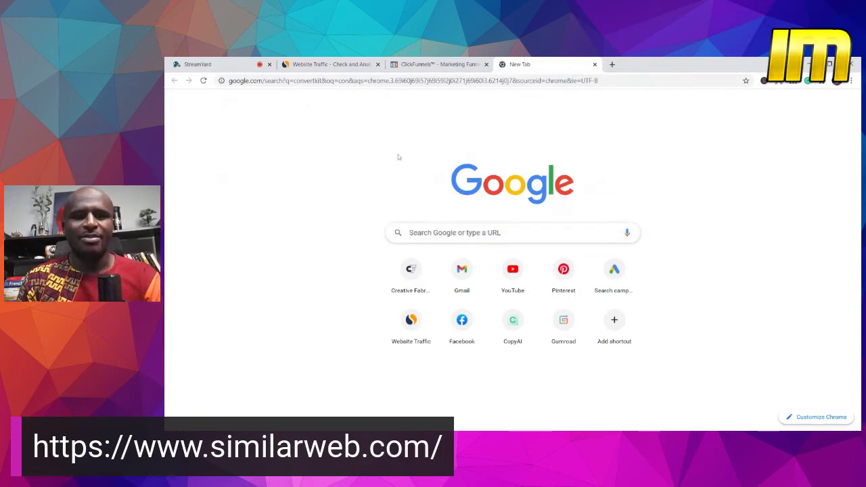
Copy the full web address of the open ClickFunnels homepage.
key(ctrl+shift+Tab)
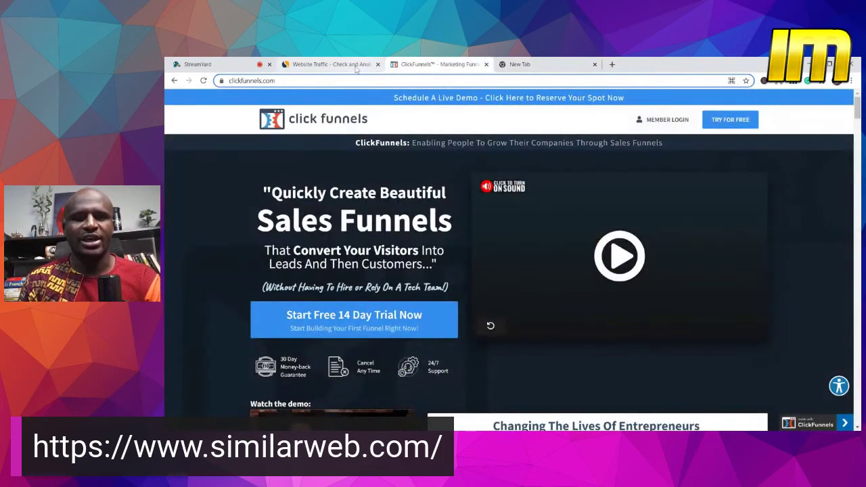
click(270, 82)
double_click(270, 82)
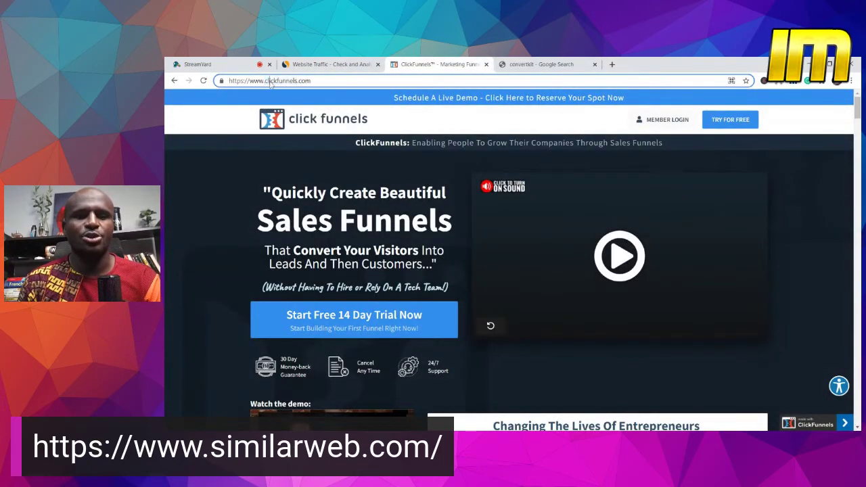
triple_click(270, 82)
key(ctrl+c)
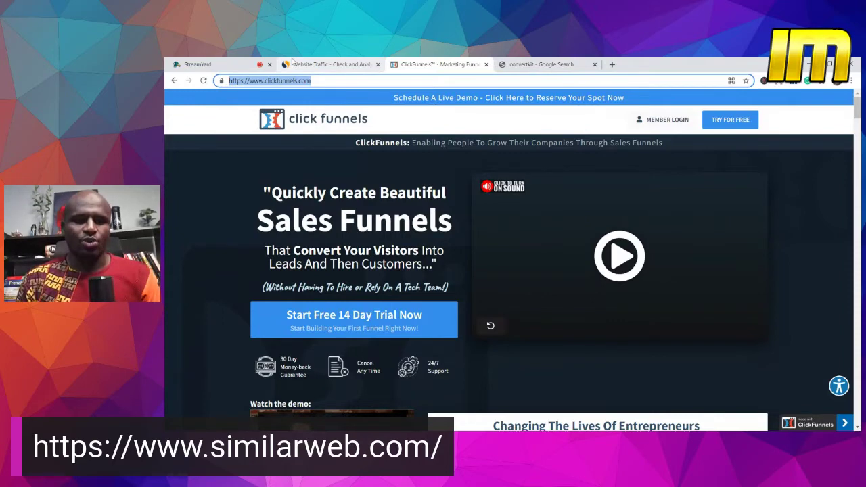
click(293, 62)
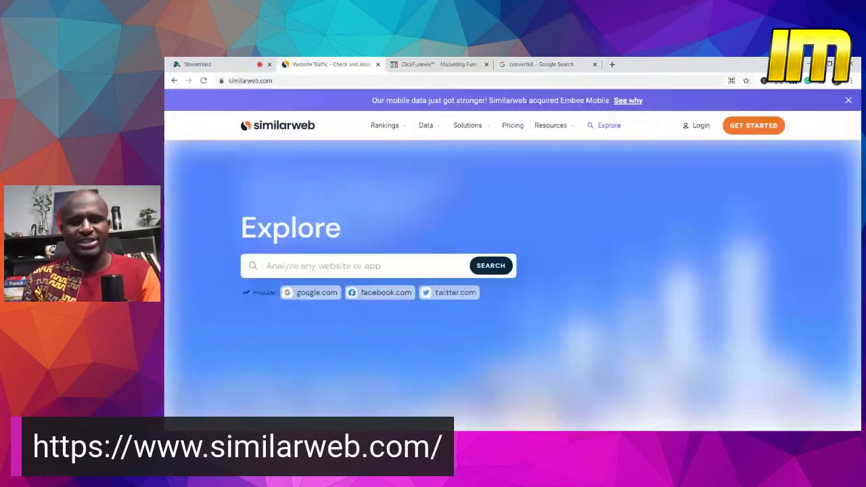
click(358, 266)
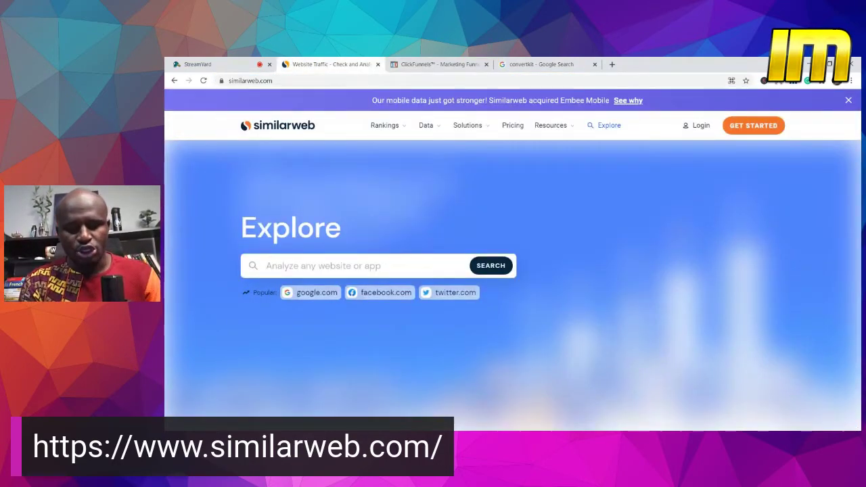
key(ctrl+v)
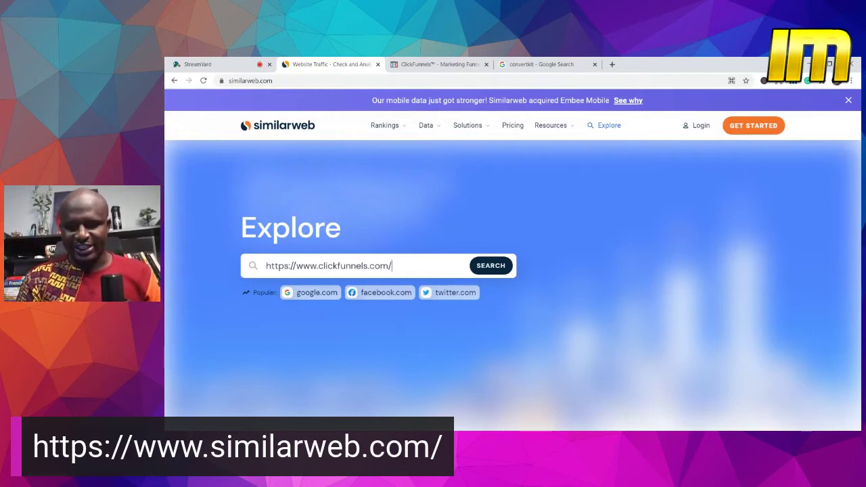
key(Return)
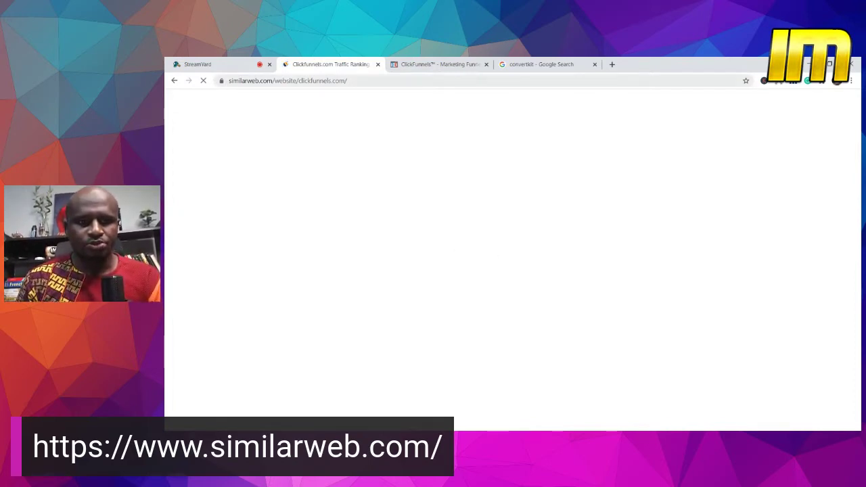
click(303, 80)
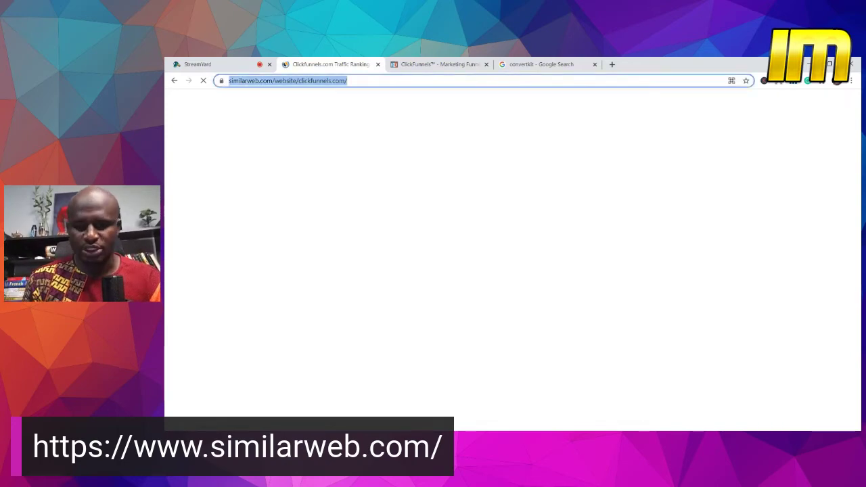
click(303, 81)
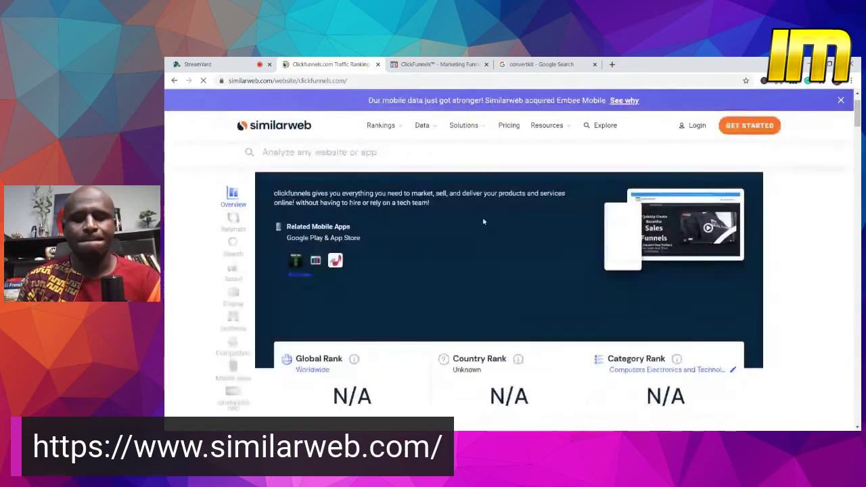
Examine the Traffic Overview of clickfunnels.com, including total visits, visit duration, pages per visit and bounce rate.
scroll(490, 225, down, 5)
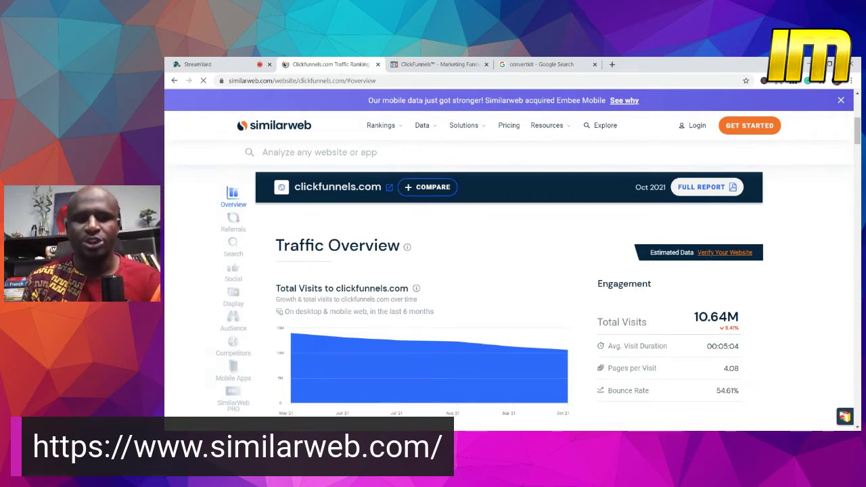
scroll(728, 337, down, 1)
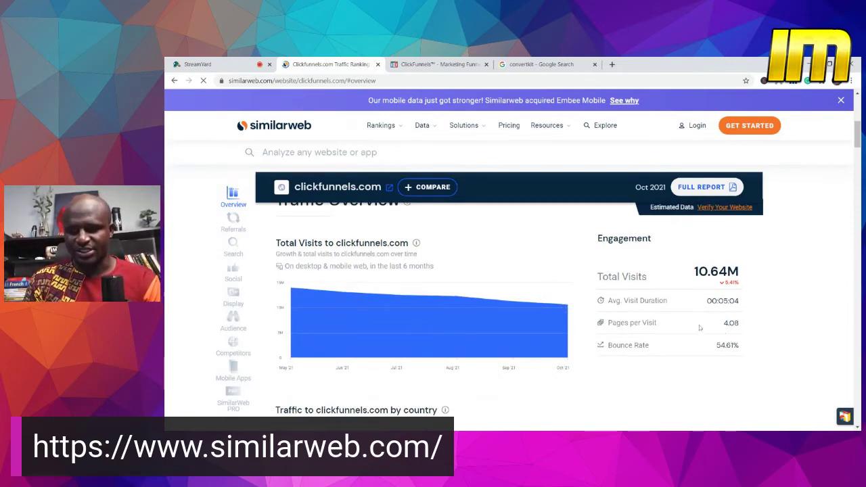
scroll(670, 331, down, 1)
scroll(666, 325, down, 1)
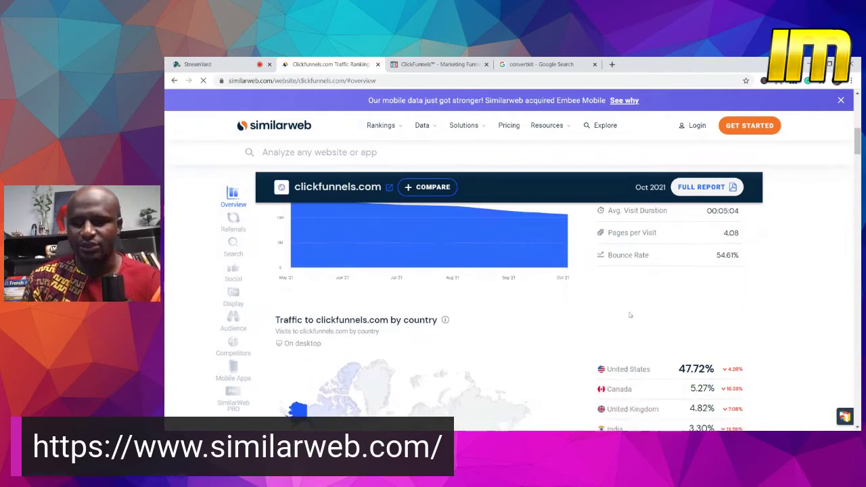
scroll(623, 298, down, 1)
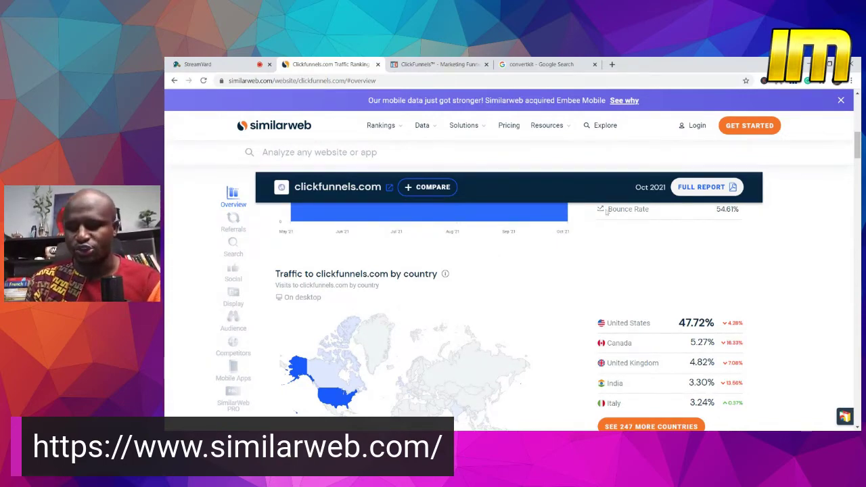
Review the breakdown of clickfunnels.com traffic by country.
scroll(605, 210, down, 2)
scroll(606, 266, up, 1)
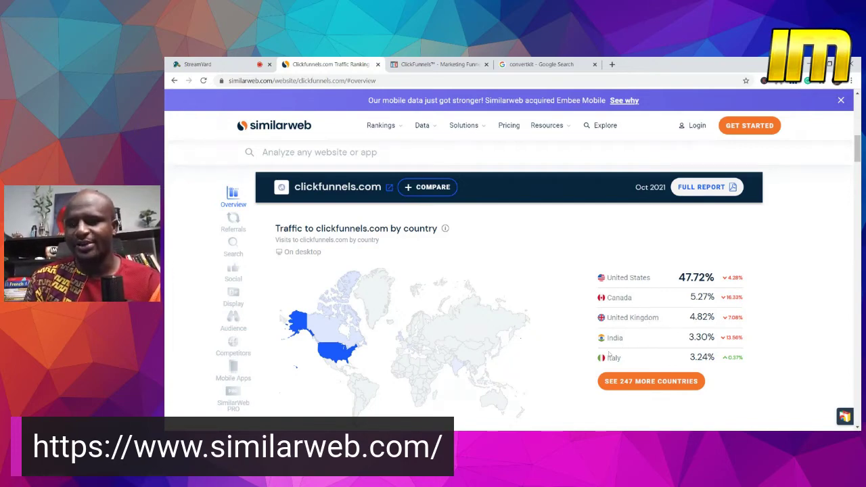
scroll(646, 348, down, 1)
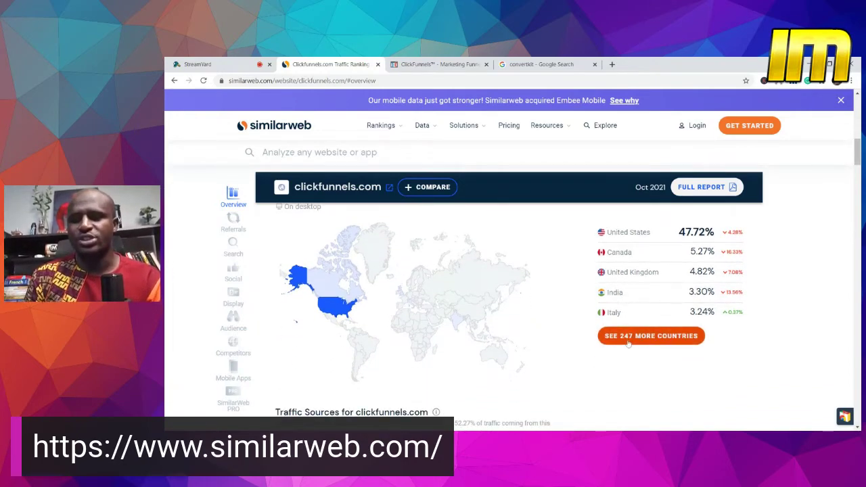
scroll(629, 340, down, 1)
scroll(588, 328, up, 2)
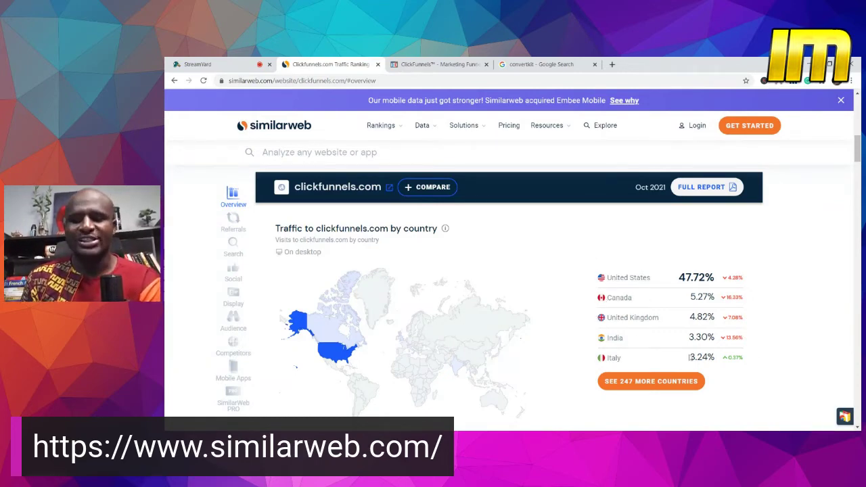
Examine the traffic sources and top referring sites for clickfunnels.com, including the preview of lockerdome.com.
scroll(544, 287, down, 2)
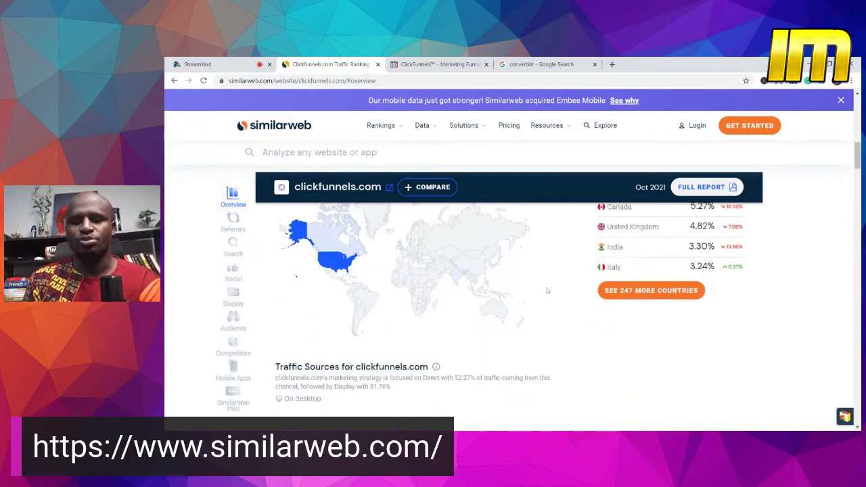
scroll(575, 301, down, 1)
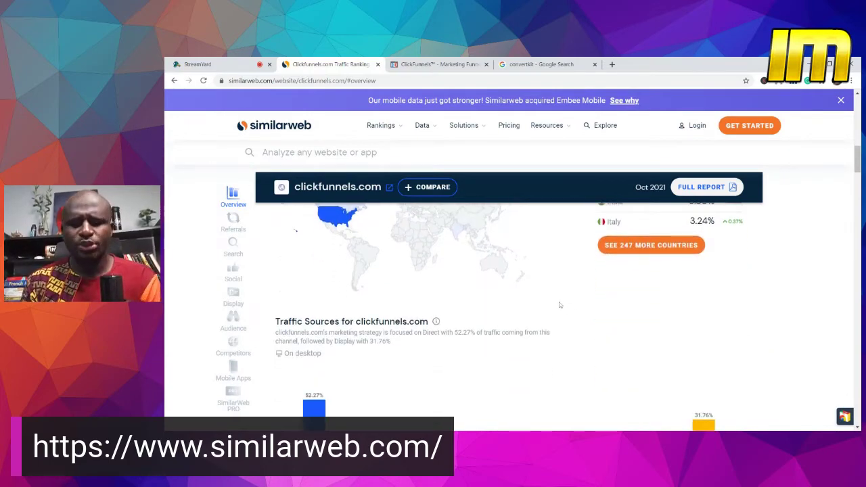
scroll(559, 305, down, 5)
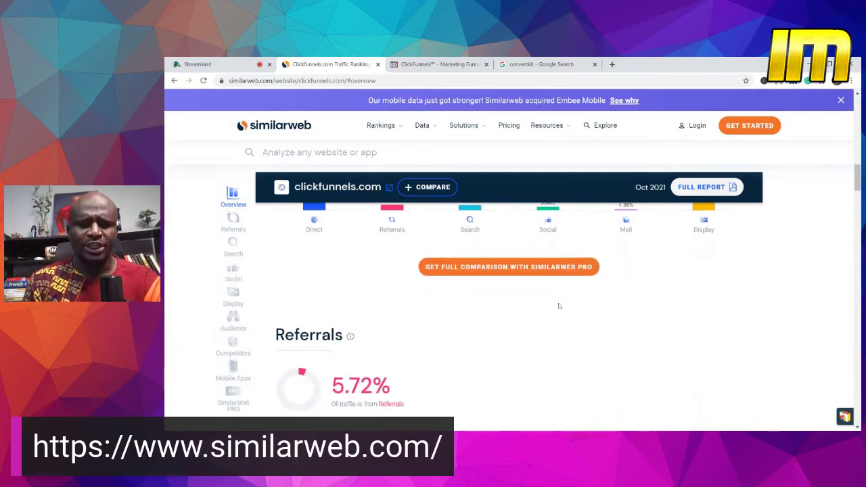
scroll(559, 305, down, 1)
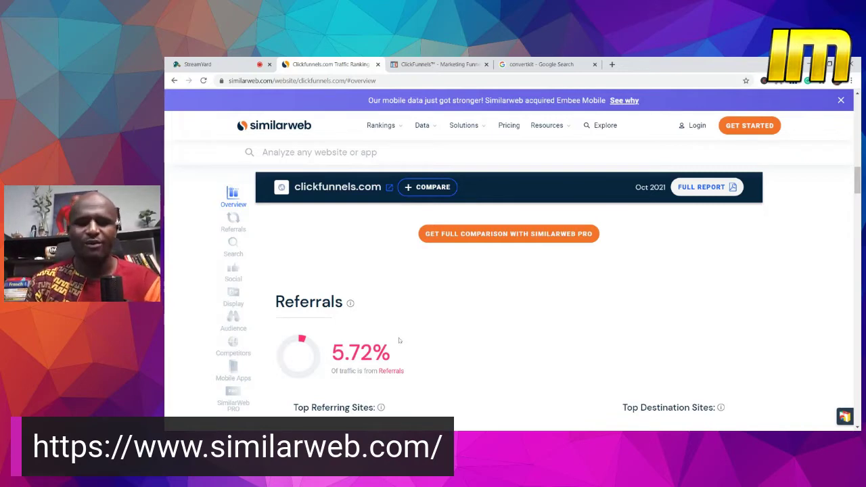
scroll(443, 344, down, 3)
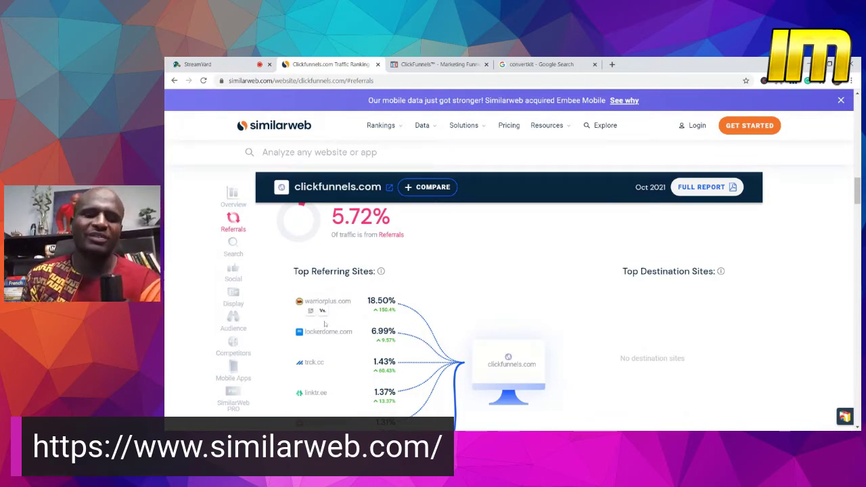
mouse_move(332, 306)
scroll(333, 306, down, 2)
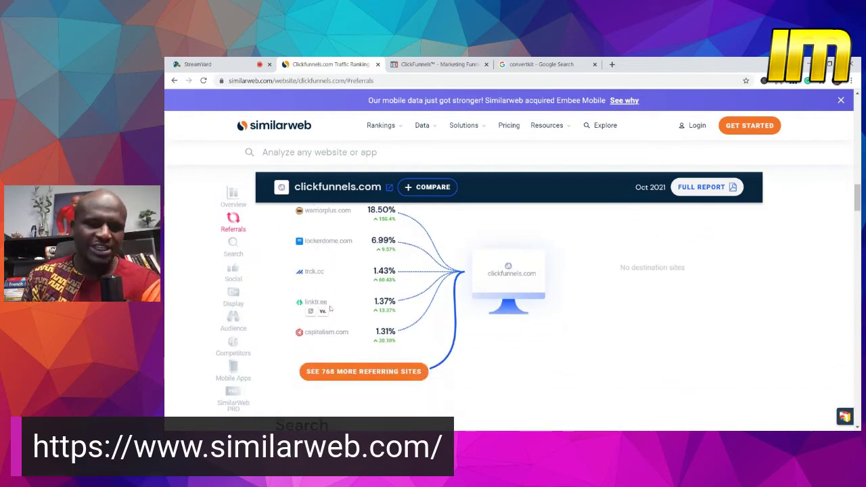
mouse_move(322, 340)
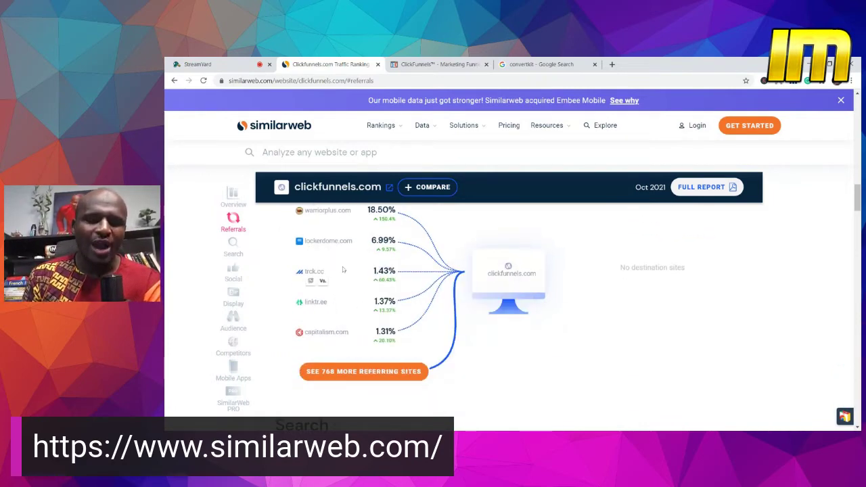
mouse_move(340, 234)
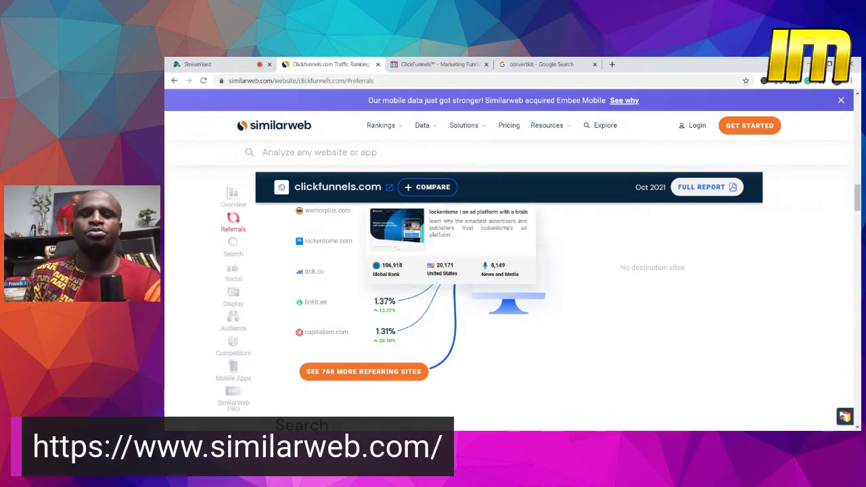
Examine the organic and paid search keywords for clickfunnels.com, highlighting the organic keyword "clickfunnels".
scroll(354, 232, down, 3)
scroll(604, 211, down, 2)
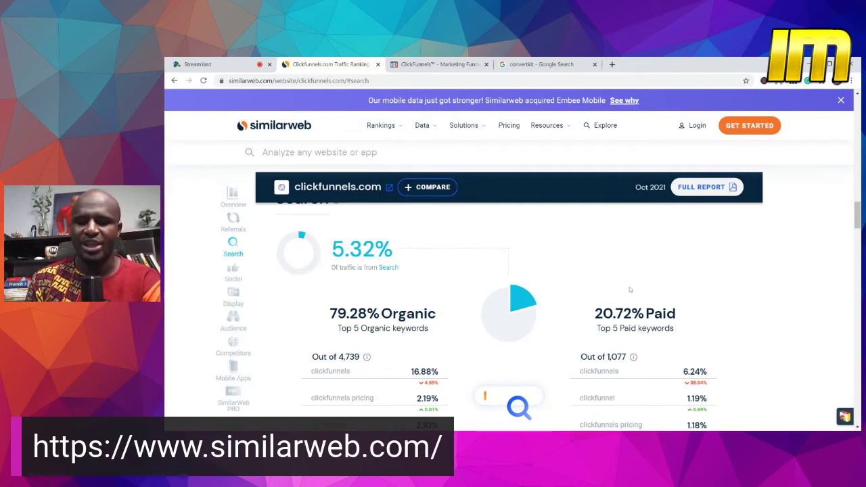
scroll(633, 292, down, 1)
scroll(633, 292, down, 1)
scroll(606, 293, up, 1)
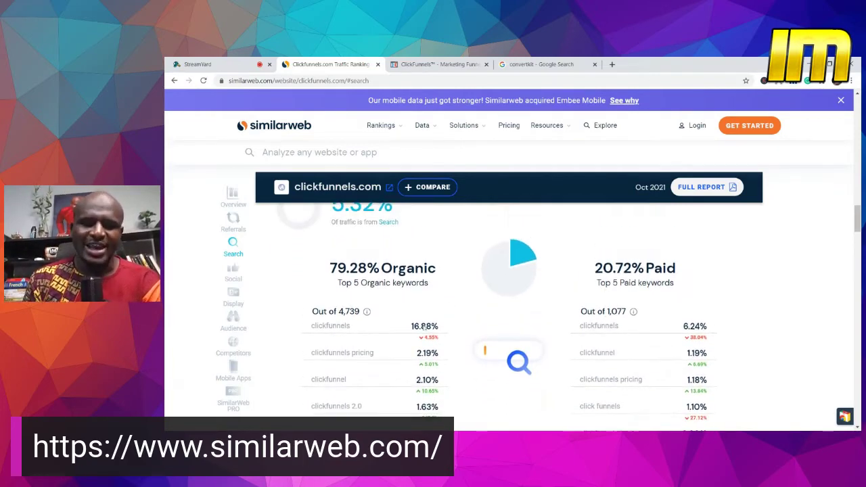
scroll(427, 334, down, 1)
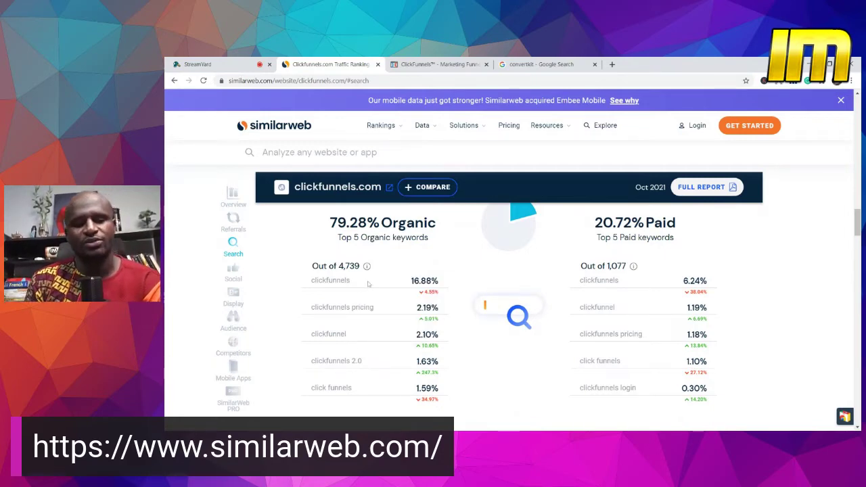
drag(310, 282, 350, 281)
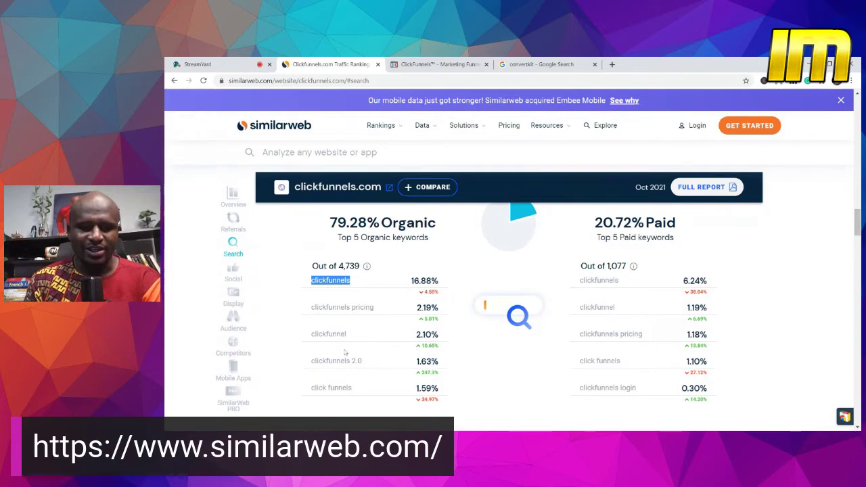
scroll(345, 351, down, 1)
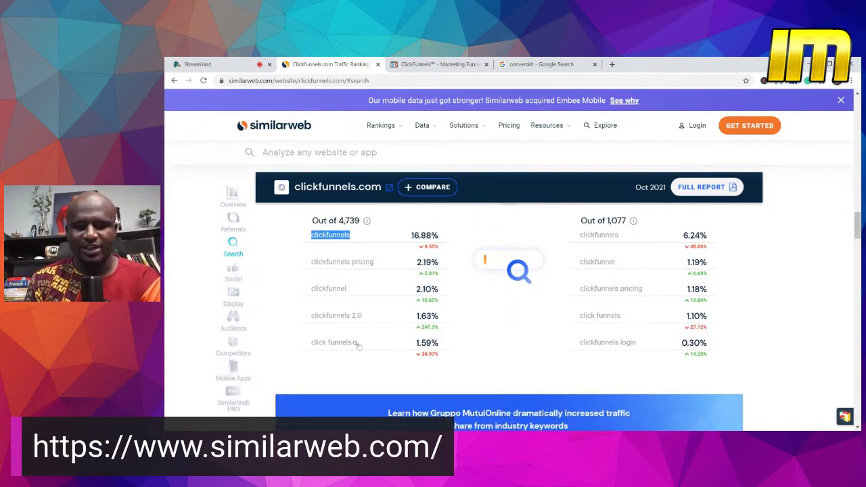
Compare the top five organic and paid search keywords for clickfunnels.com and their traffic shares.
scroll(358, 346, up, 1)
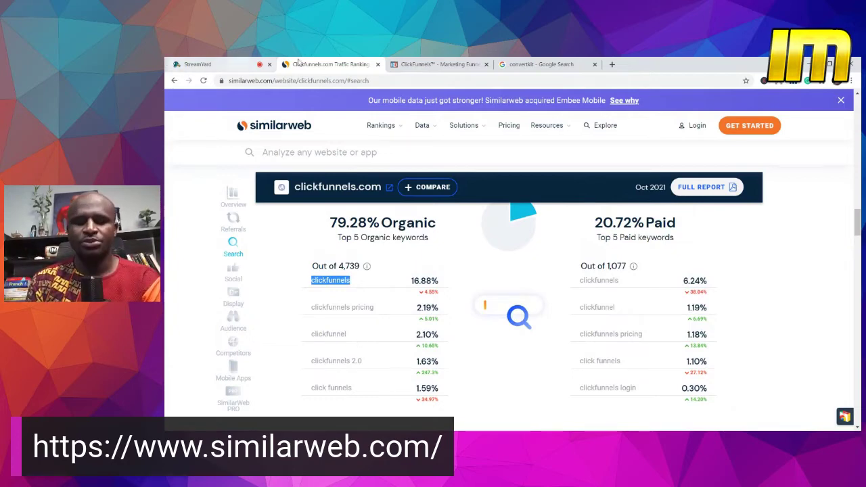
scroll(443, 259, down, 2)
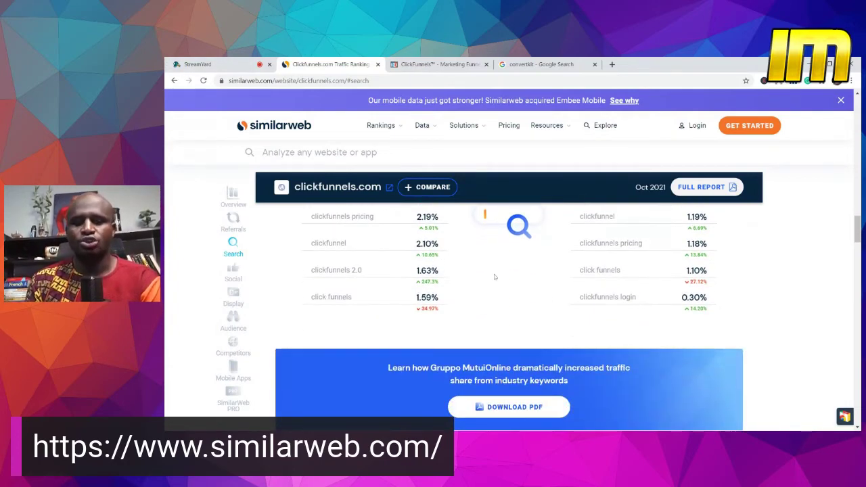
scroll(494, 277, up, 2)
scroll(496, 279, up, 1)
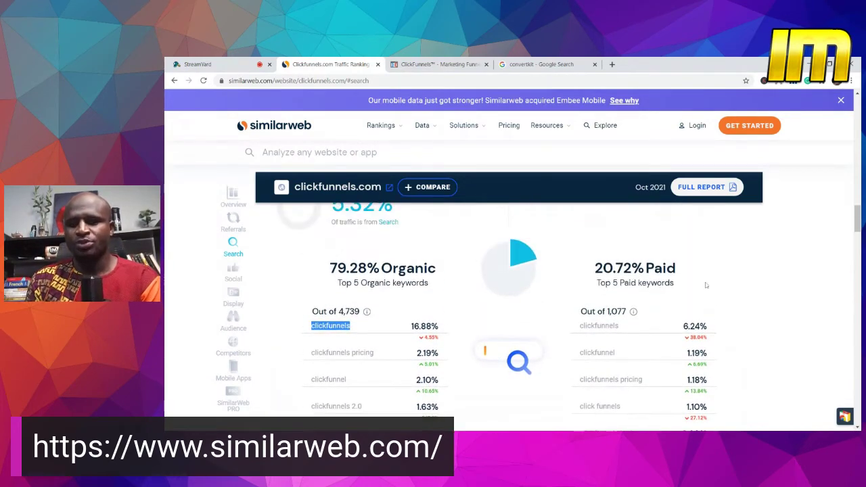
scroll(496, 279, up, 1)
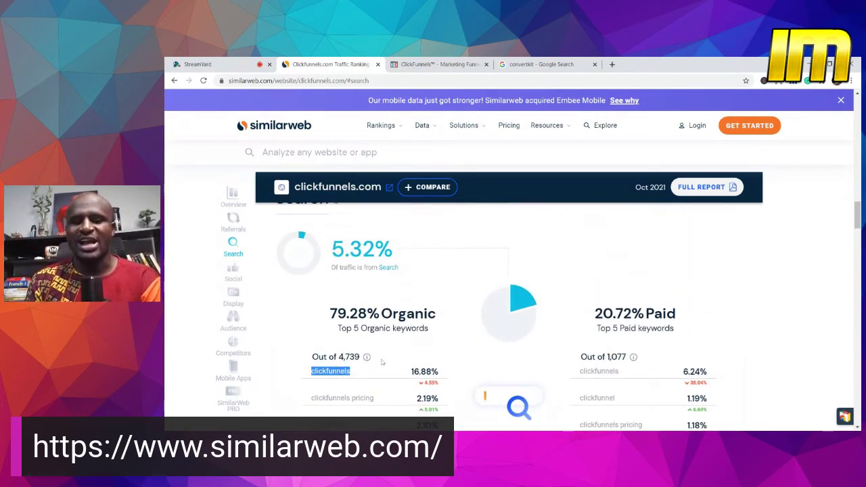
scroll(411, 351, down, 1)
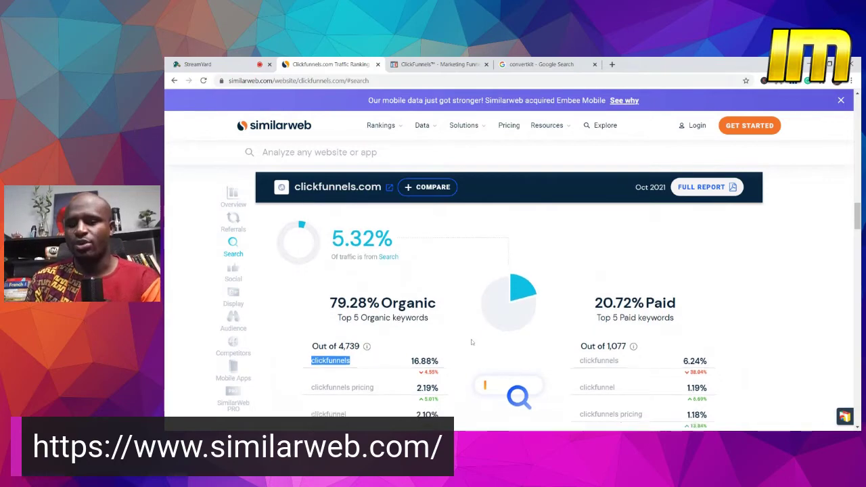
scroll(580, 310, down, 1)
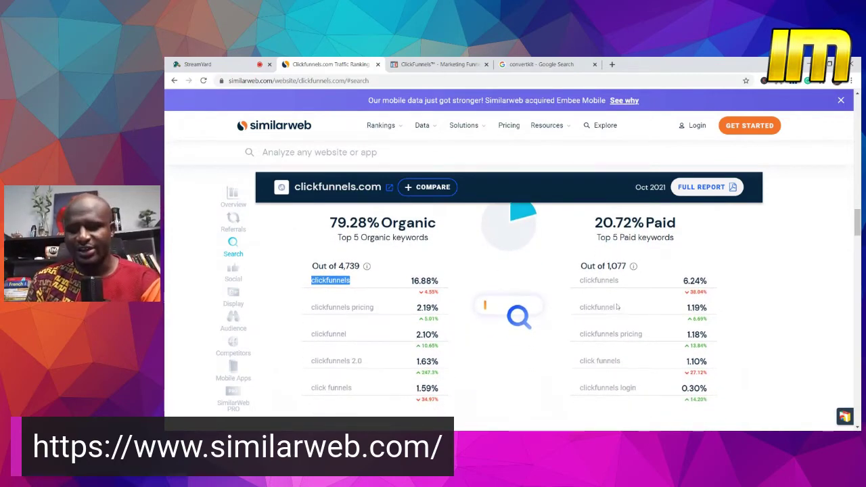
scroll(578, 331, down, 1)
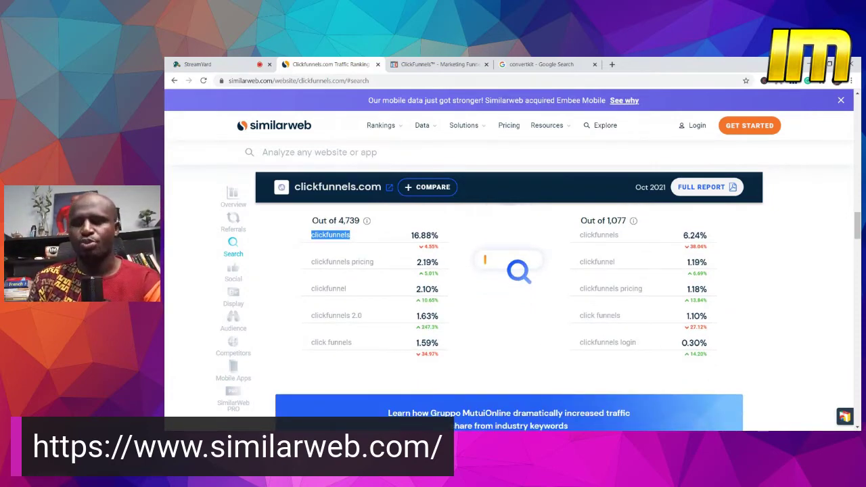
scroll(633, 249, up, 2)
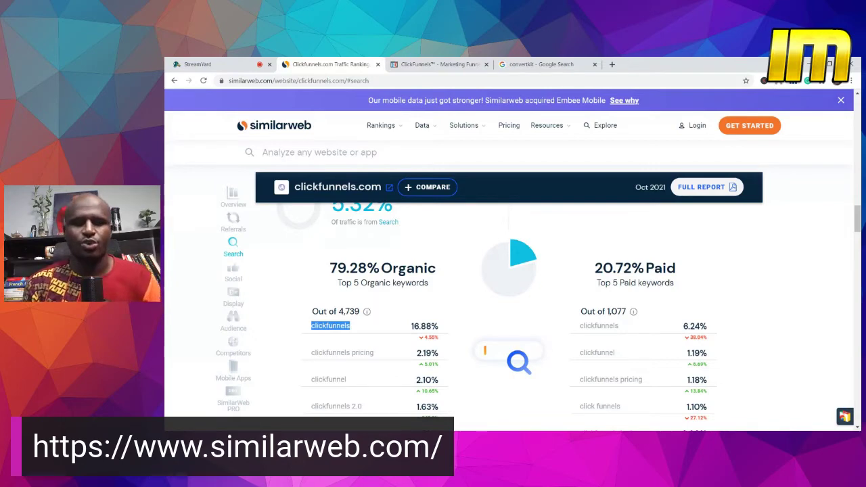
Revisit the traffic sources, country breakdown and total visits of clickfunnels.com.
scroll(523, 273, up, 3)
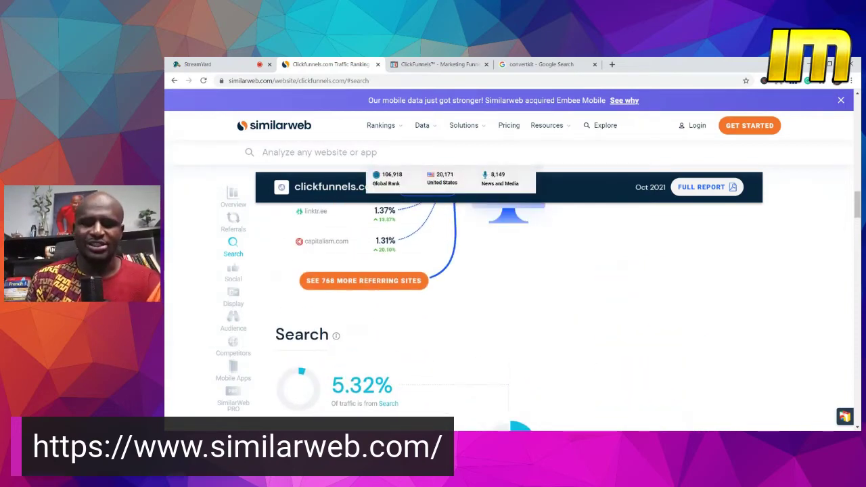
scroll(515, 261, up, 3)
scroll(520, 254, up, 5)
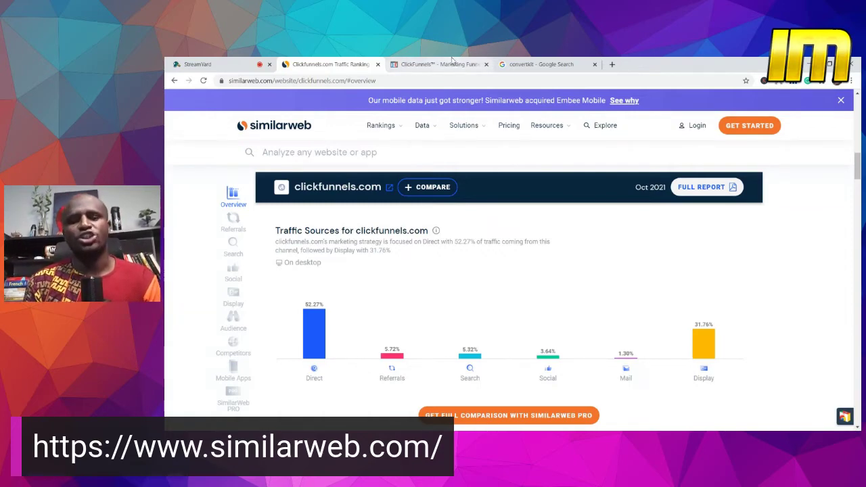
scroll(364, 140, up, 5)
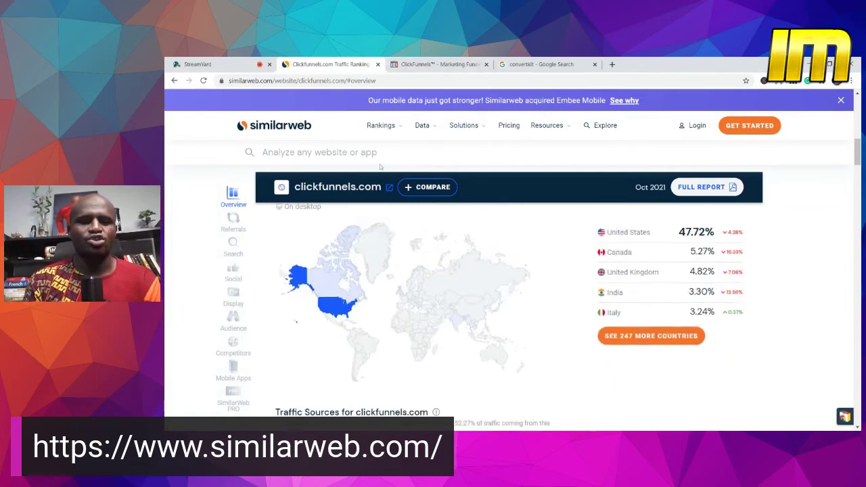
scroll(344, 171, up, 1)
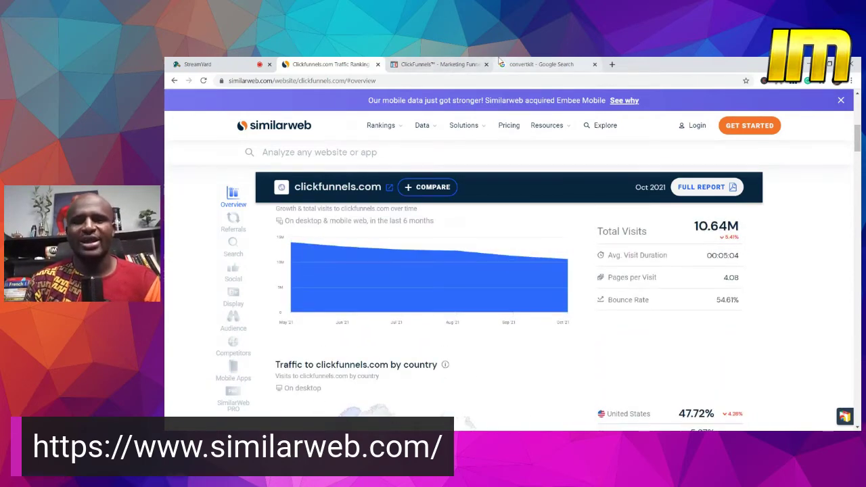
Open the ConvertKit website from the Google results for "convertkit" and copy its address.
click(530, 63)
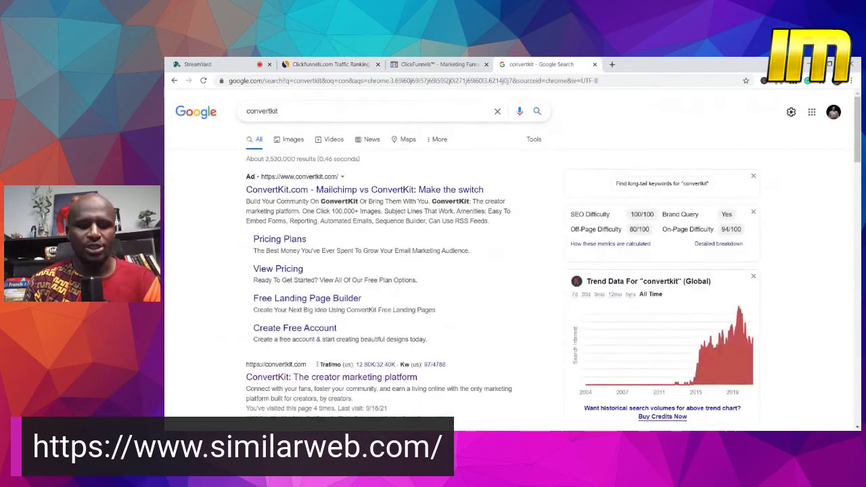
scroll(255, 311, down, 1)
click(270, 332)
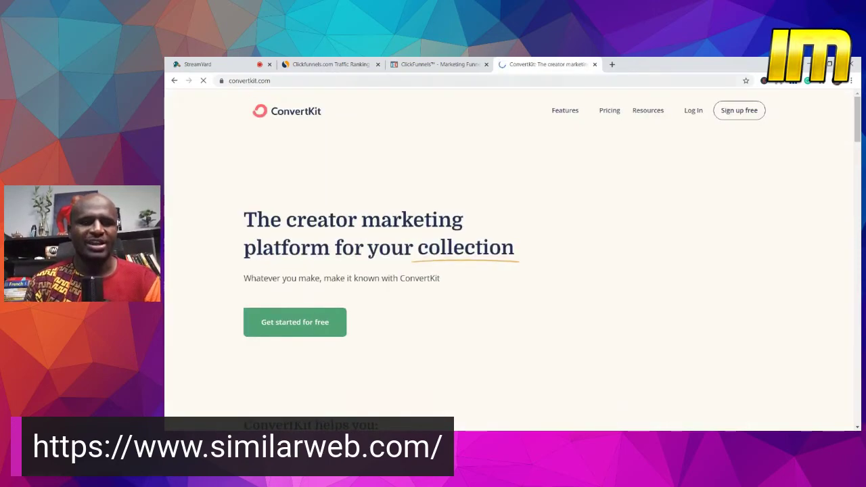
click(256, 80)
key(ctrl+c)
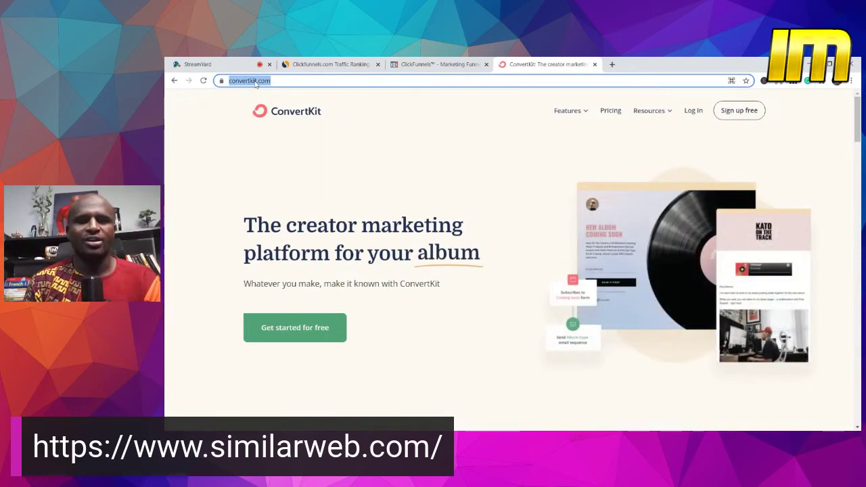
Return to Similarweb and analyze convertkit.com using the copied address.
click(322, 64)
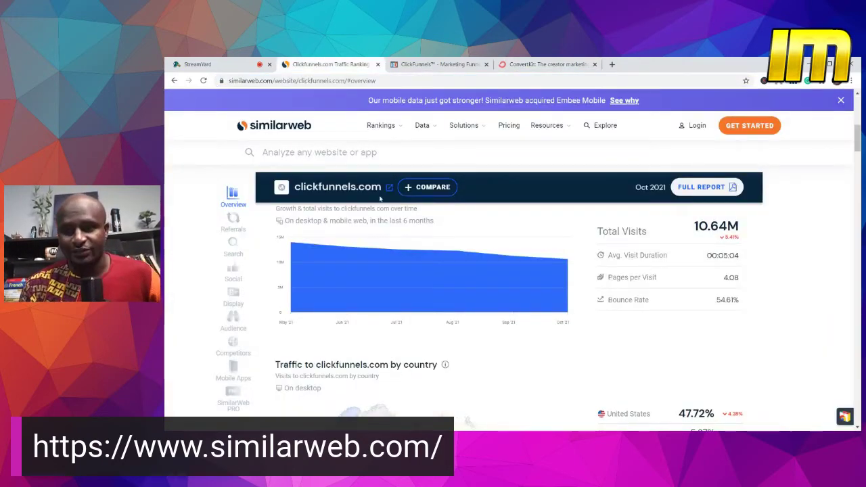
scroll(401, 200, up, 3)
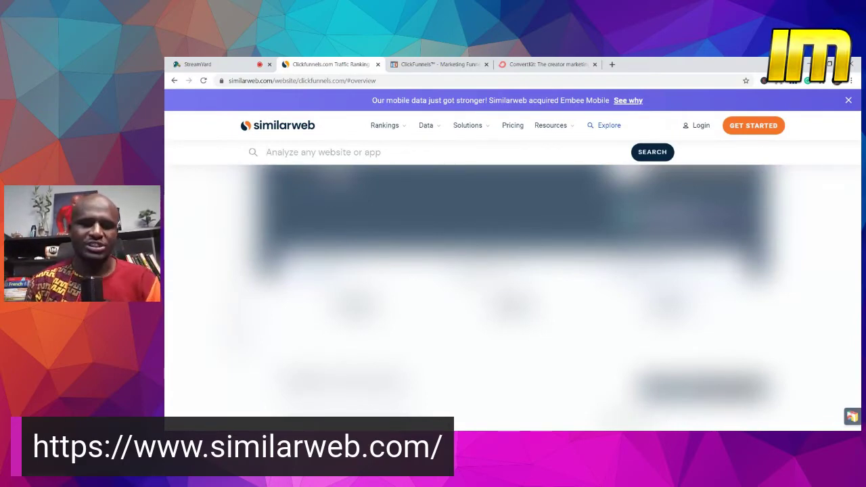
key(ctrl+v)
key(Return)
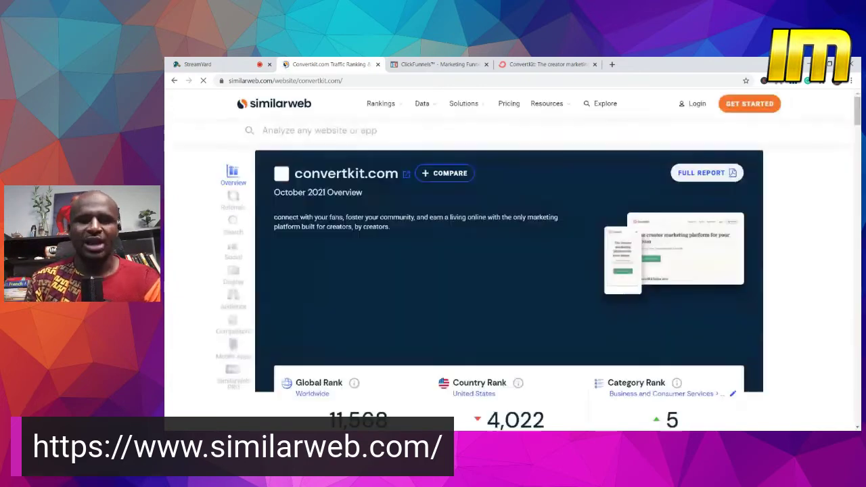
Examine the rankings of convertkit.com, its total visits and engagement figures, and its traffic by country.
scroll(509, 270, down, 2)
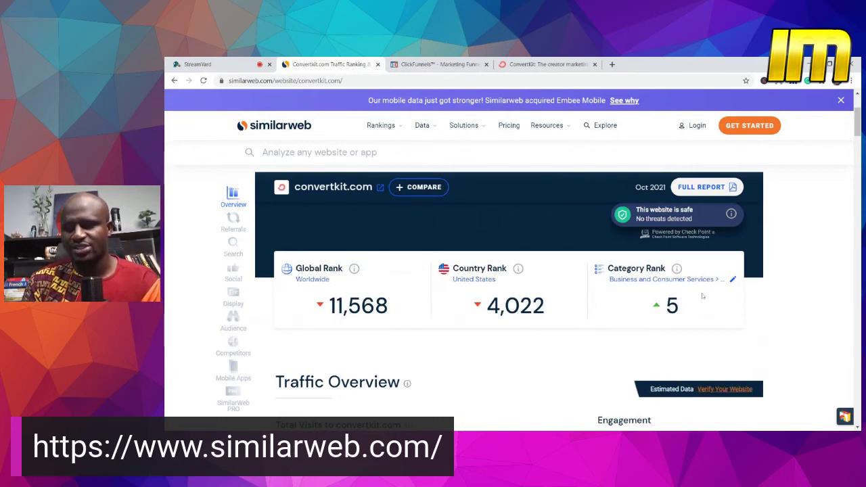
scroll(625, 313, down, 3)
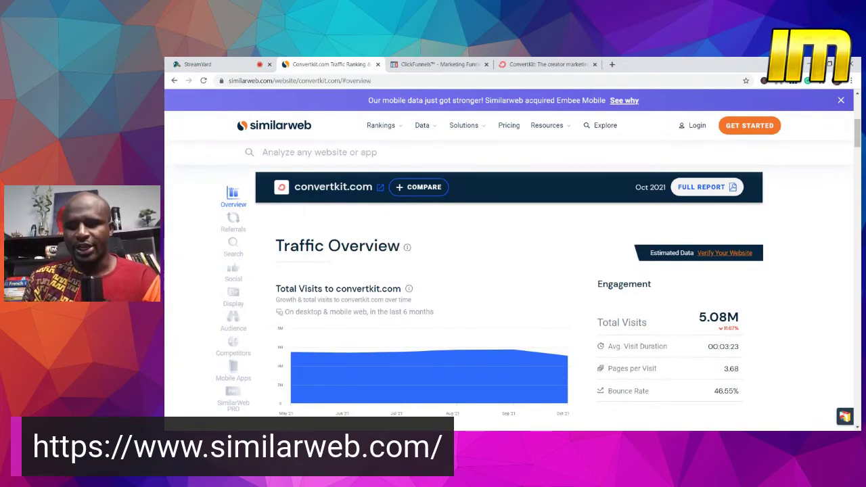
scroll(508, 305, down, 2)
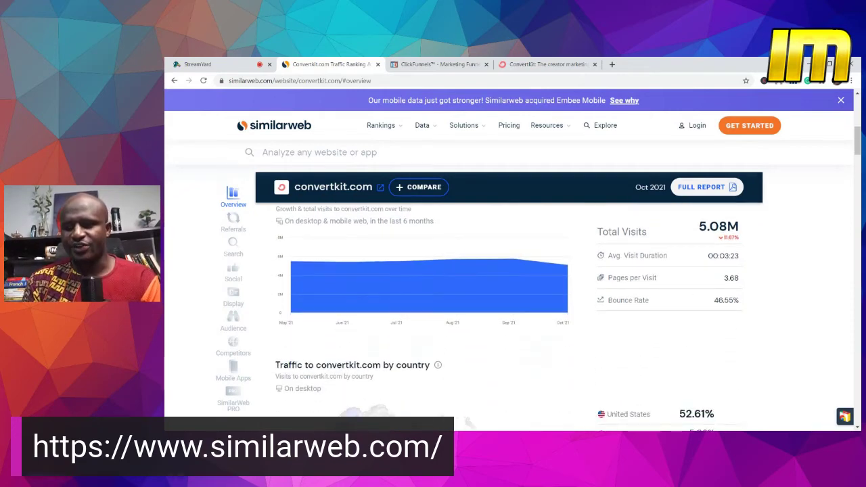
scroll(534, 311, down, 4)
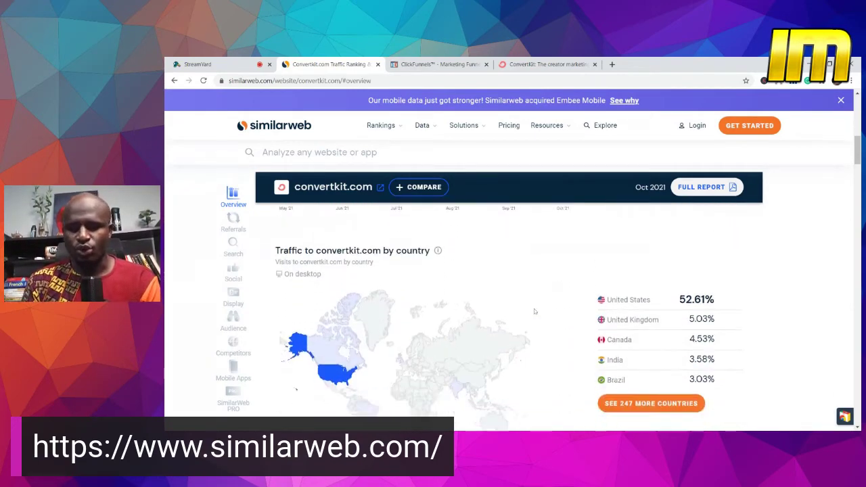
scroll(535, 311, up, 1)
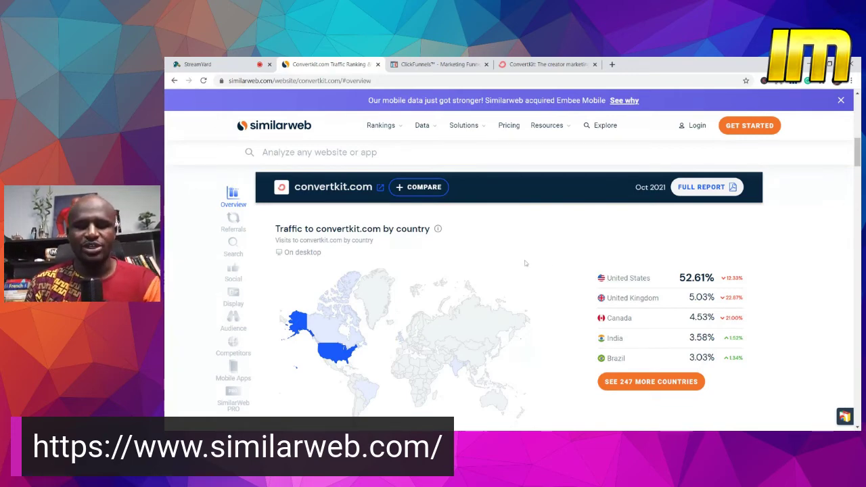
Examine the traffic sources of convertkit.com and its top referring and destination sites.
scroll(525, 263, down, 3)
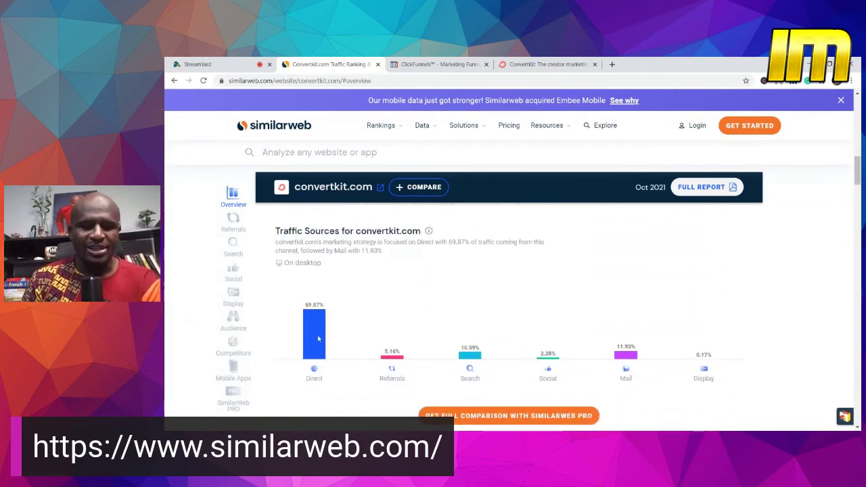
scroll(317, 335, down, 1)
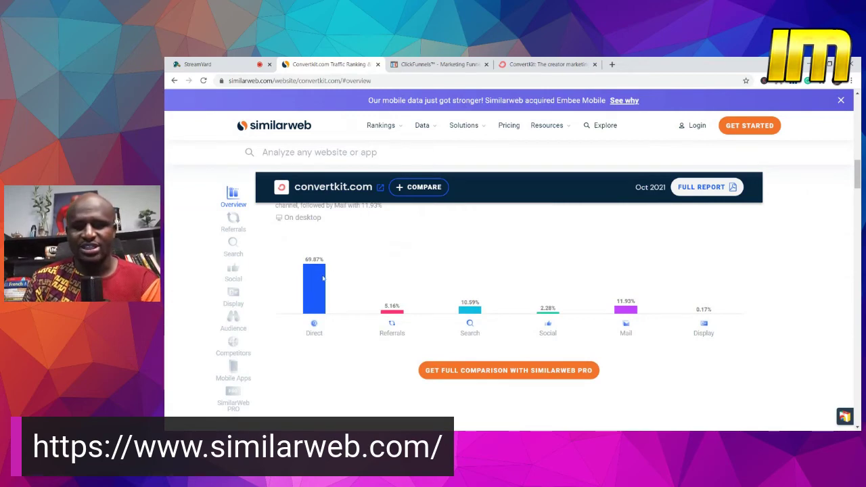
scroll(389, 274, down, 3)
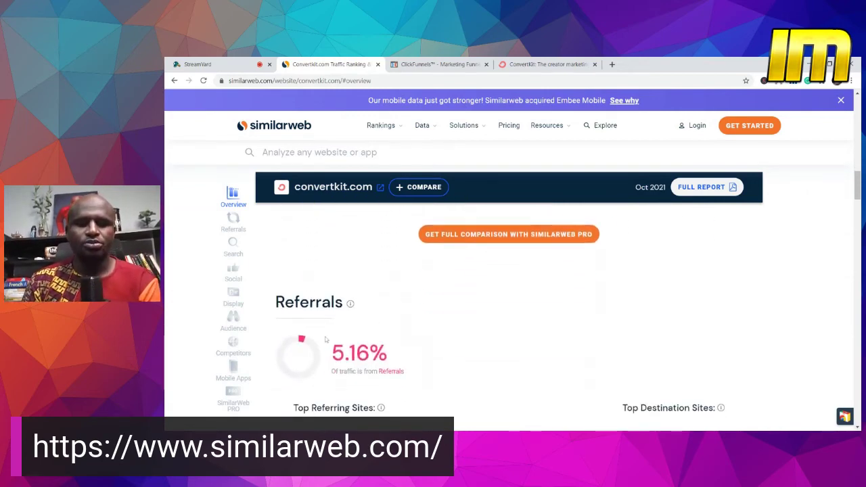
scroll(345, 334, down, 1)
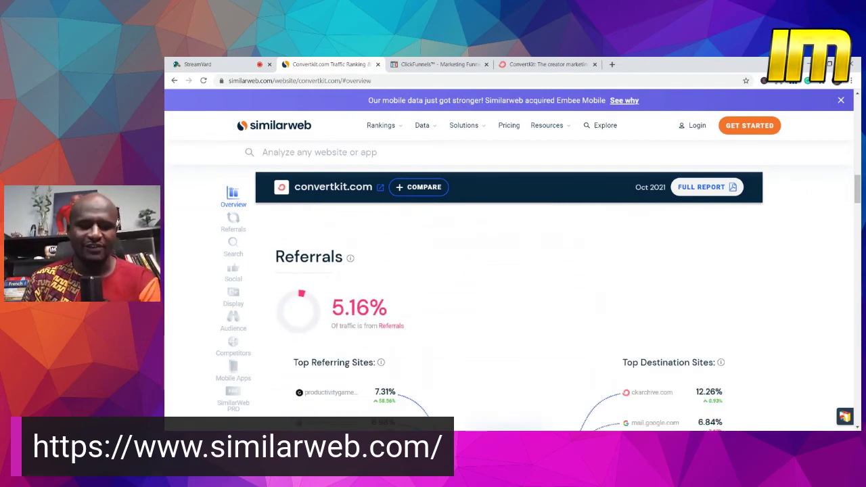
scroll(404, 324, down, 2)
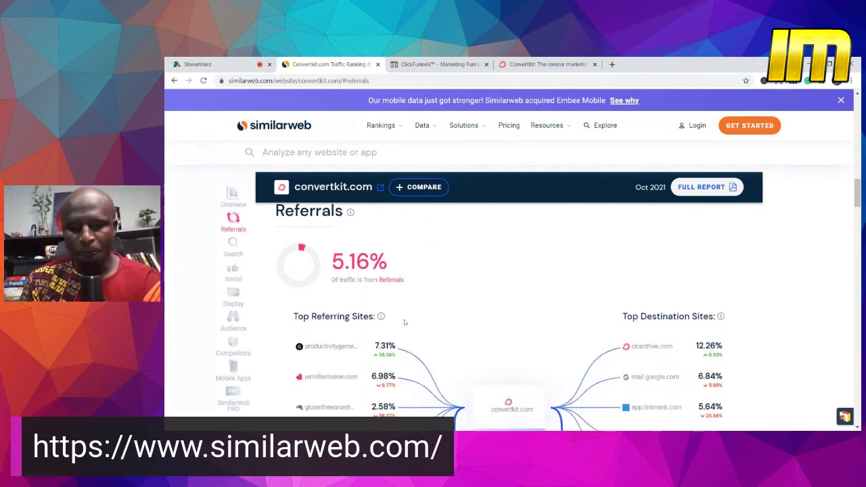
mouse_move(322, 310)
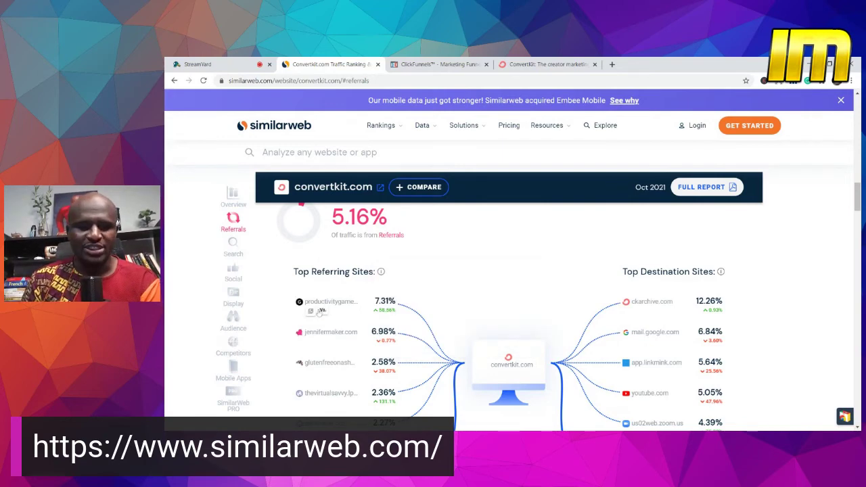
scroll(379, 311, down, 1)
scroll(378, 311, down, 1)
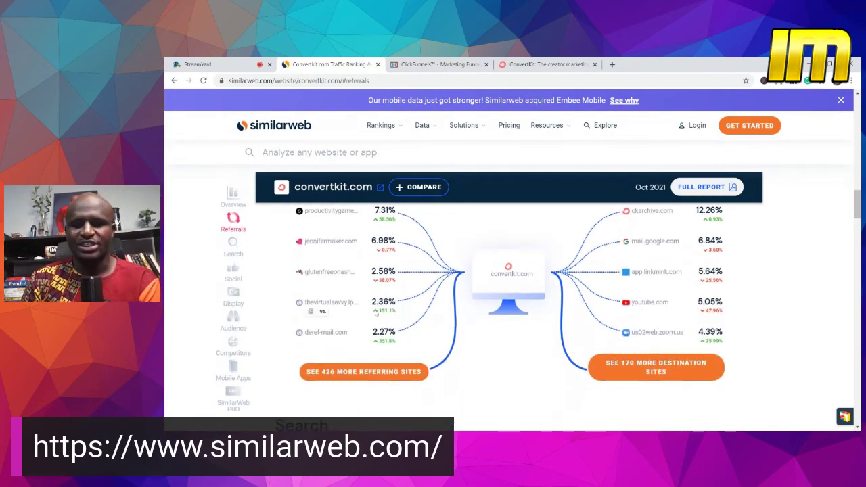
scroll(370, 315, up, 2)
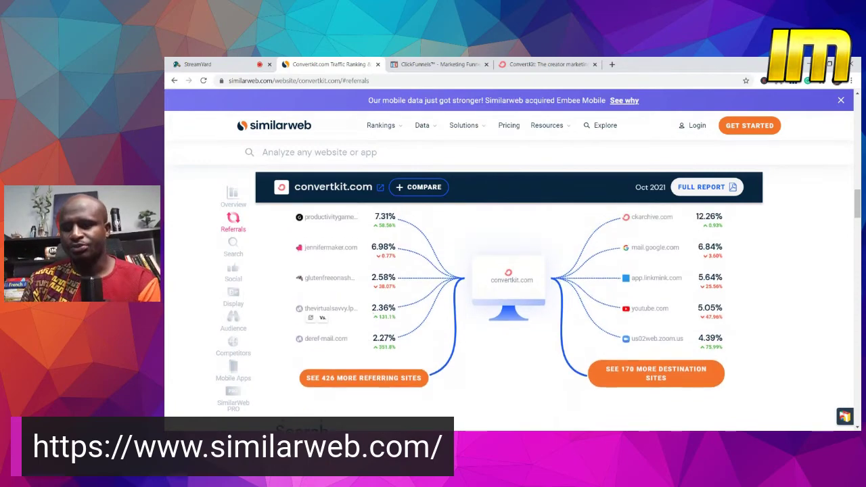
scroll(654, 309, down, 1)
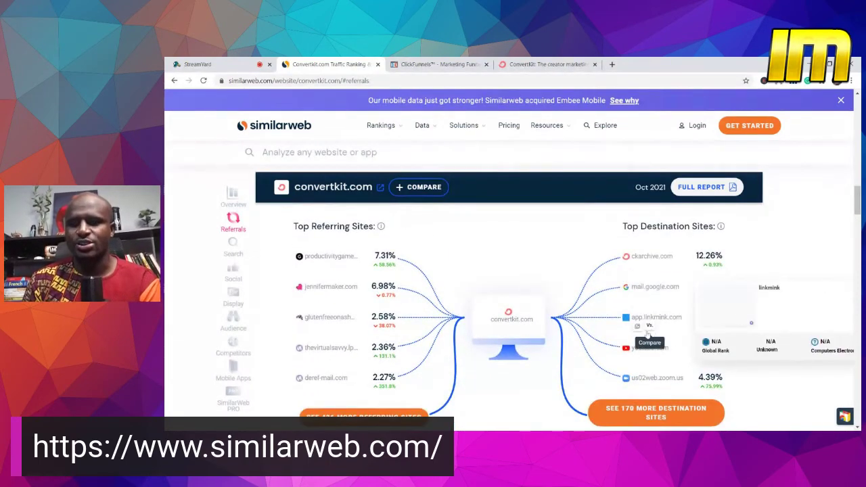
Review the search traffic share of convertkit.com and its top organic and paid keywords.
scroll(487, 336, down, 3)
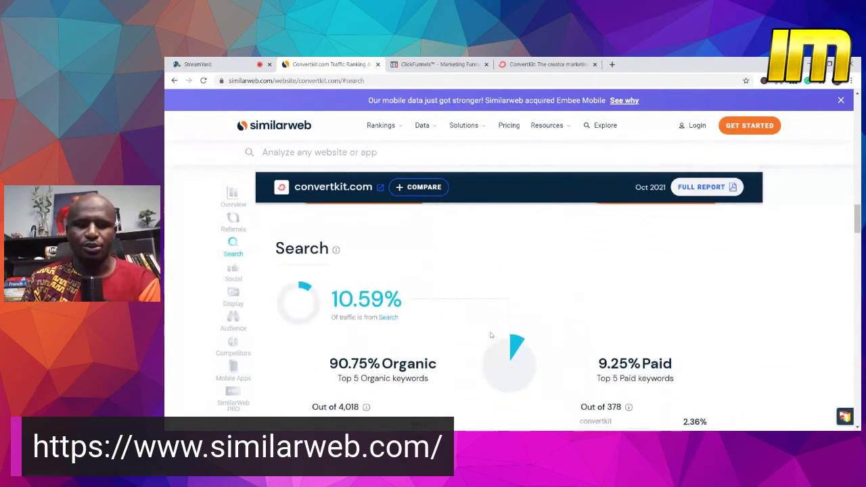
scroll(494, 332, down, 2)
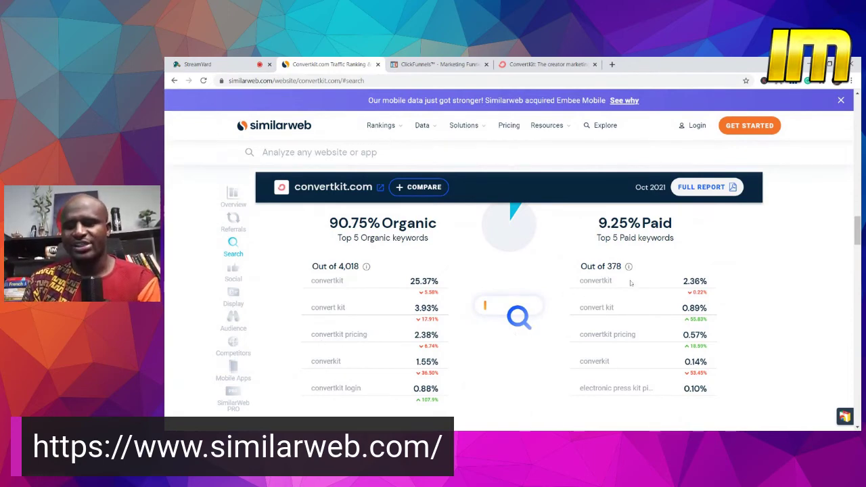
scroll(609, 305, down, 2)
scroll(589, 310, down, 2)
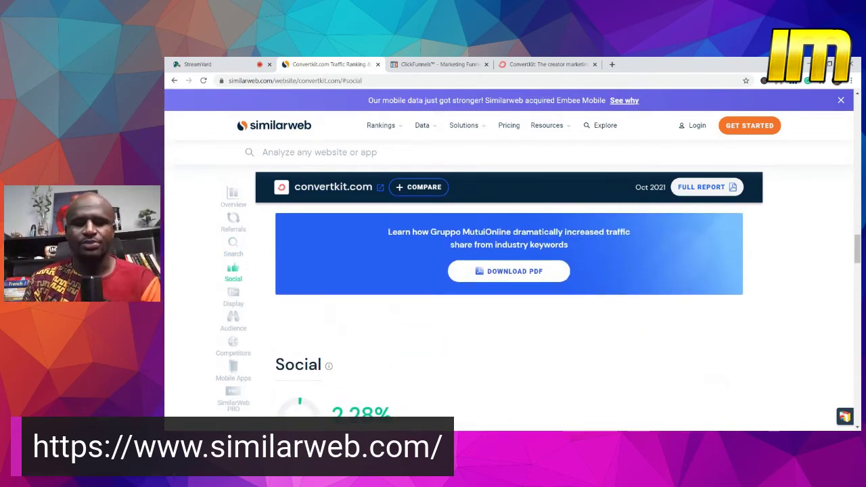
Examine the social traffic share of convertkit.com and the social networks that send it visitors.
scroll(492, 271, up, 1)
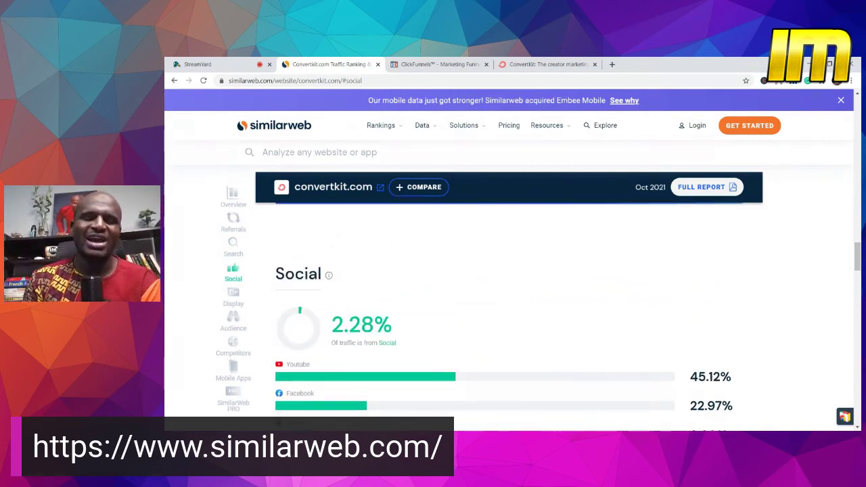
scroll(514, 329, down, 2)
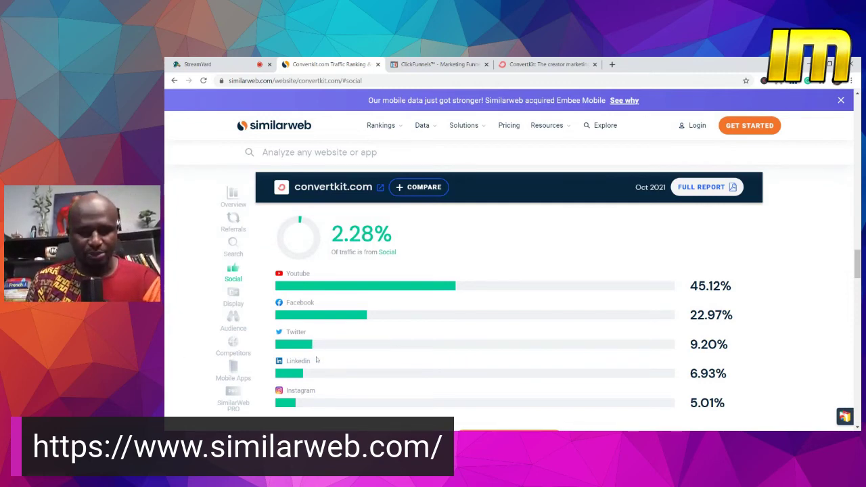
scroll(310, 371, down, 1)
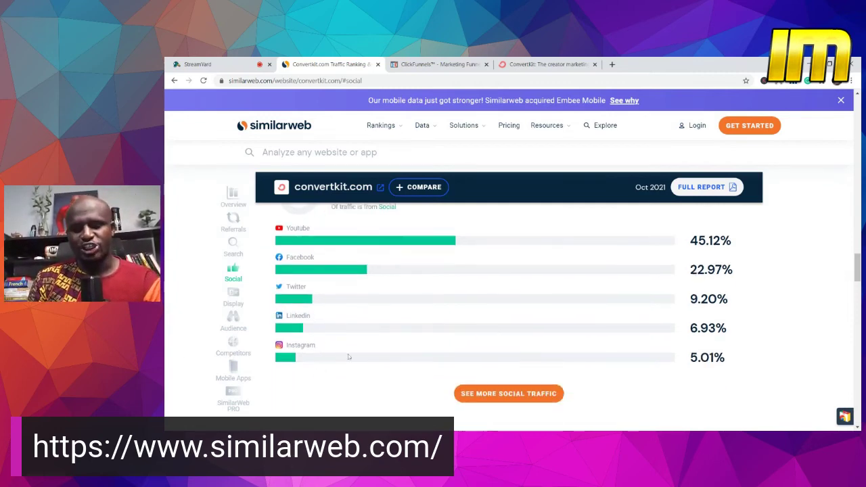
Revisit the search figures and traffic sources overview of convertkit.com, and switch to the StreamYard broadcast studio.
scroll(349, 357, up, 2)
scroll(349, 360, up, 10)
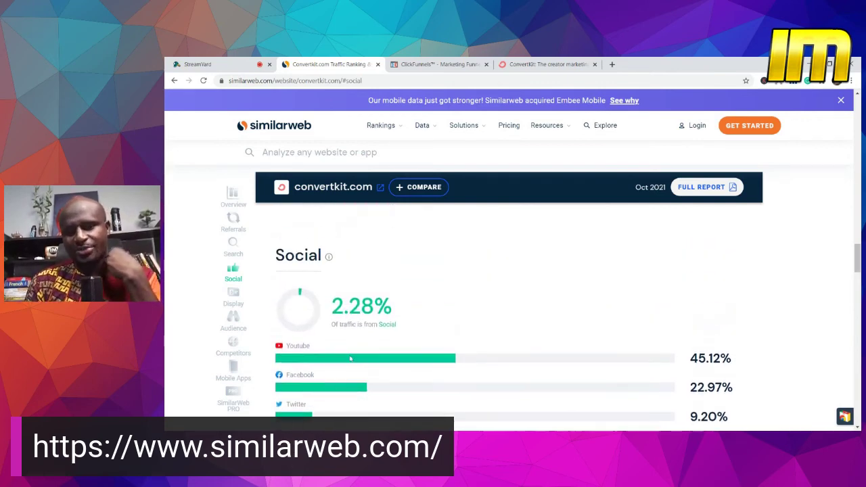
scroll(348, 362, up, 5)
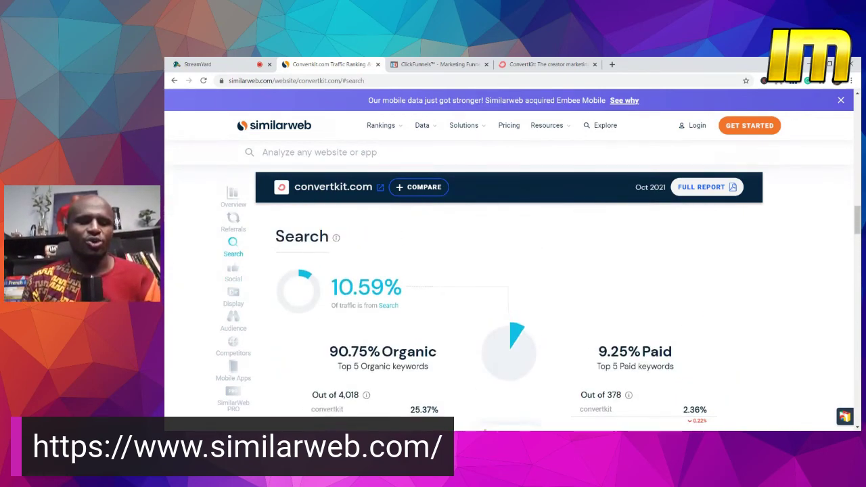
scroll(348, 358, up, 5)
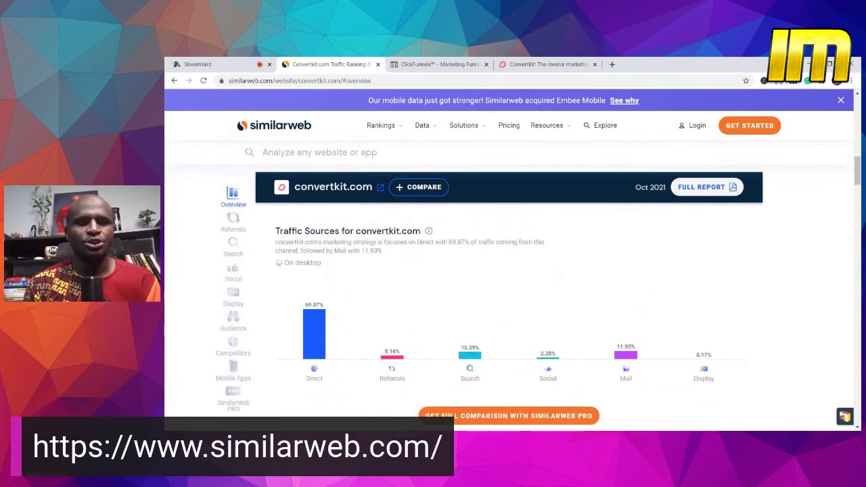
click(199, 64)
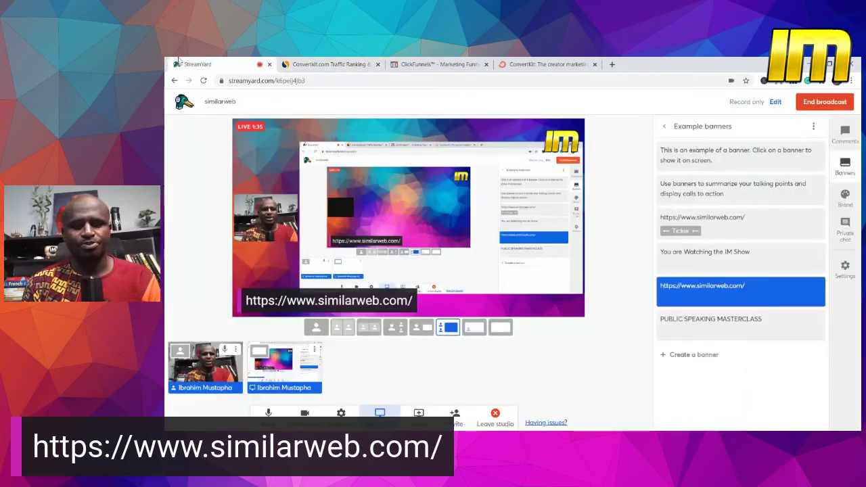